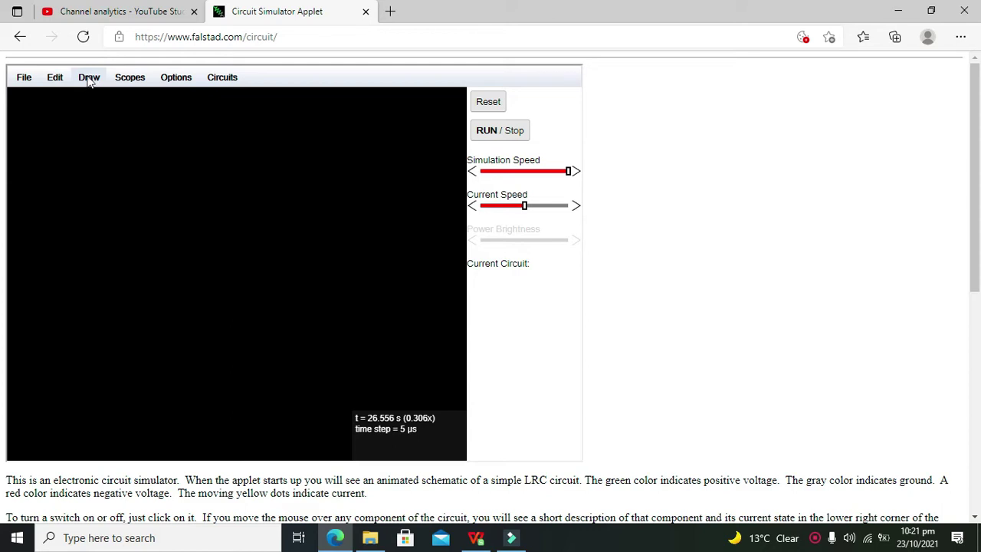
# Place a relay from Passive Components on the empty canvas
pyautogui.click(144, 36)
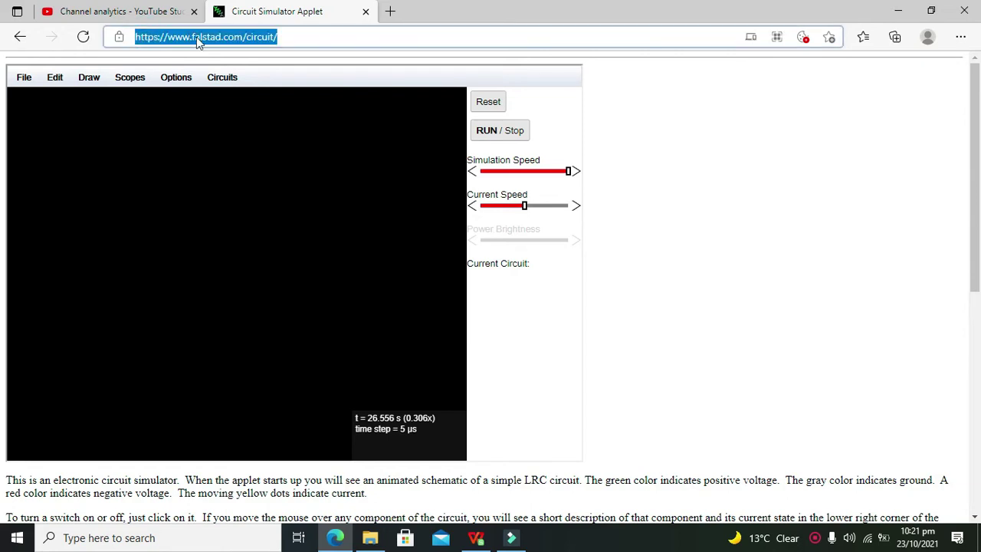
pyautogui.click(252, 60)
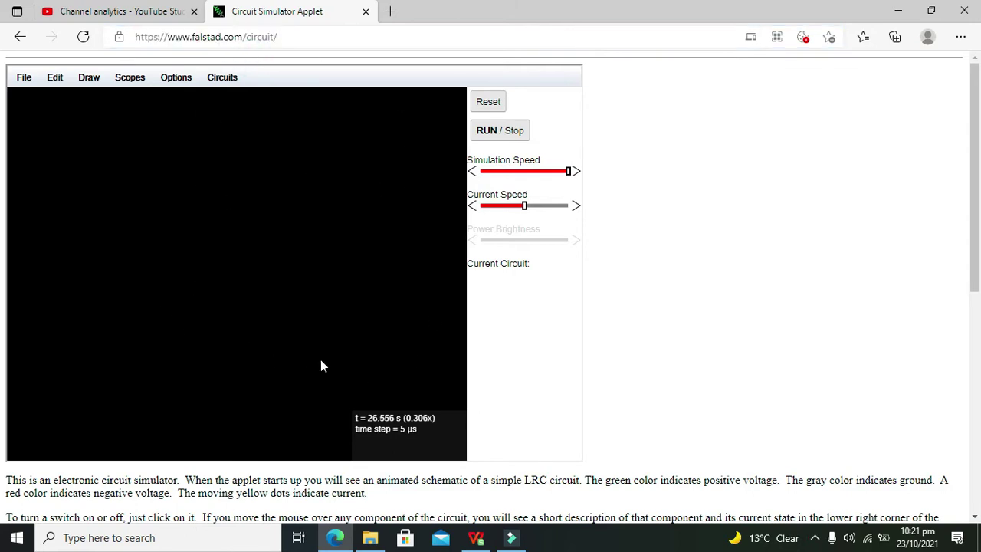
pyautogui.click(89, 80)
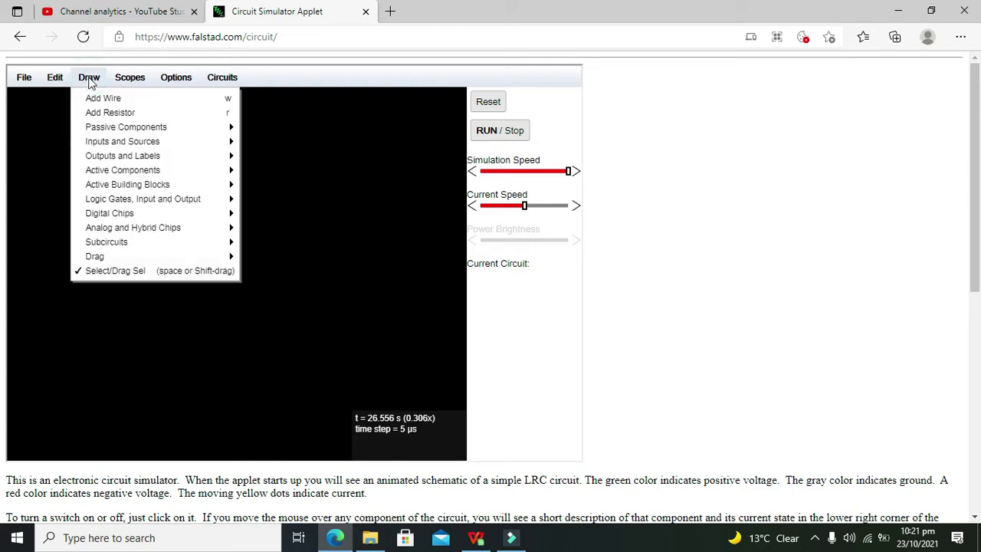
pyautogui.moveTo(113, 146)
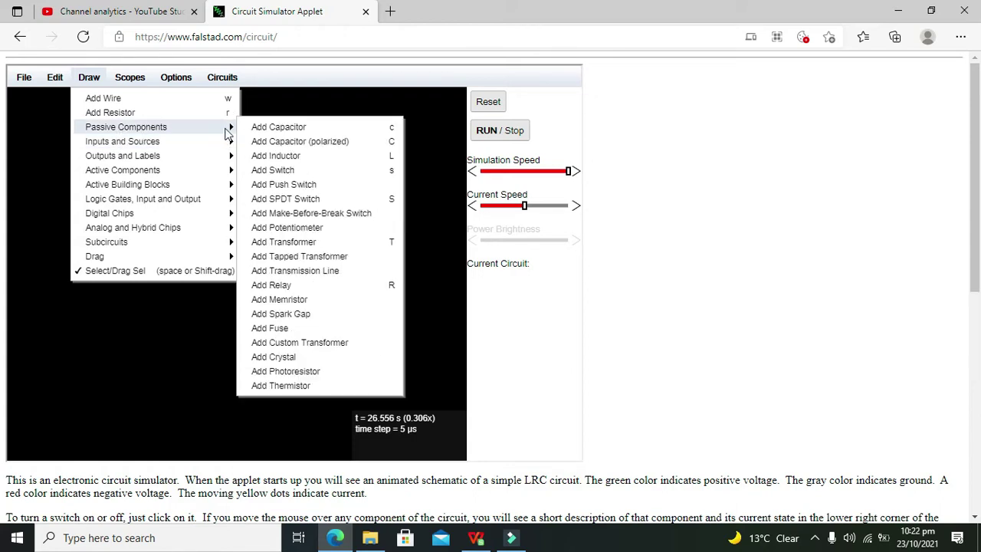
pyautogui.click(294, 283)
pyautogui.moveTo(166, 217)
pyautogui.mouseDown()
pyautogui.moveTo(171, 234)
pyautogui.moveTo(193, 219)
pyautogui.moveTo(244, 217)
pyautogui.mouseUp()
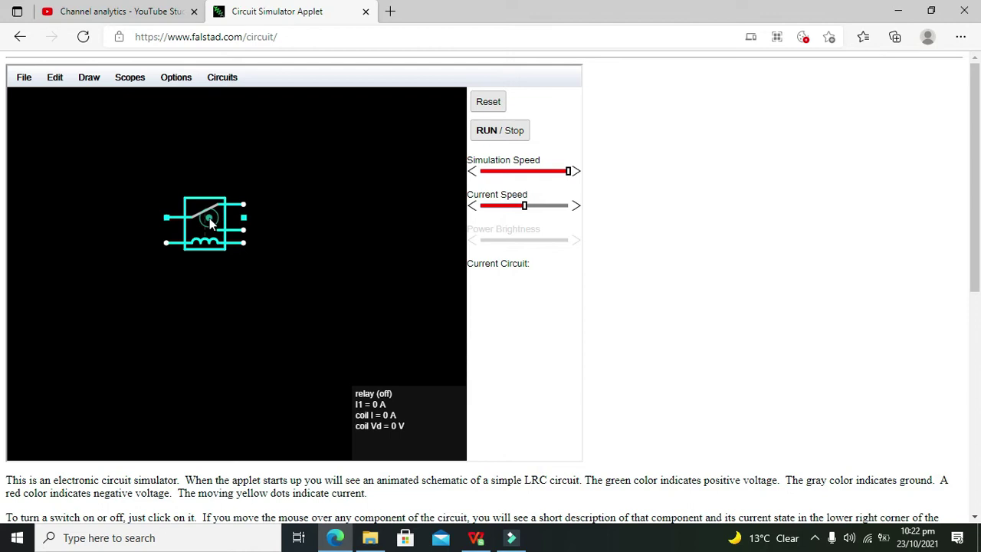
# Drag the relay a little right, then nudge it down and to the right
pyautogui.moveTo(209, 217); pyautogui.dragTo(230, 215)
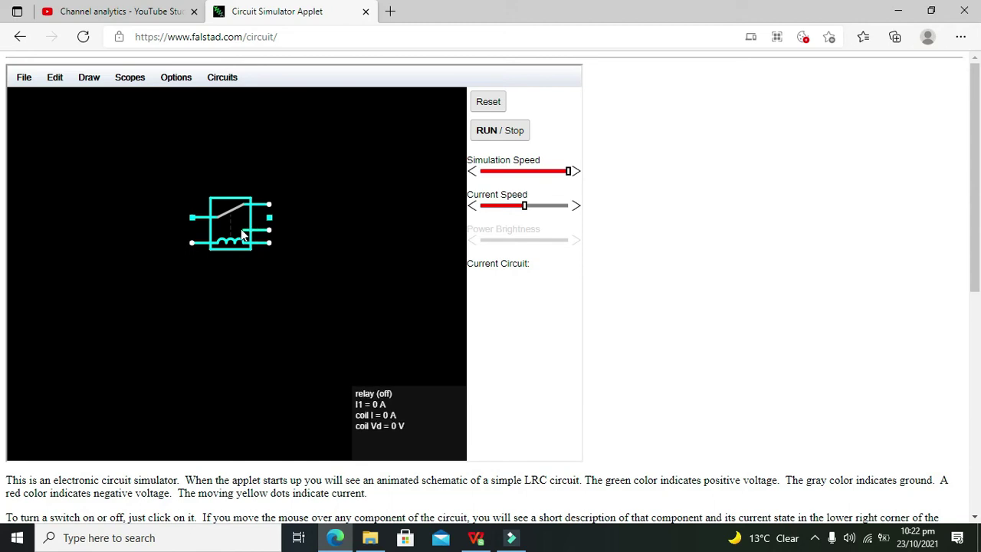
pyautogui.moveTo(241, 230); pyautogui.dragTo(250, 236)
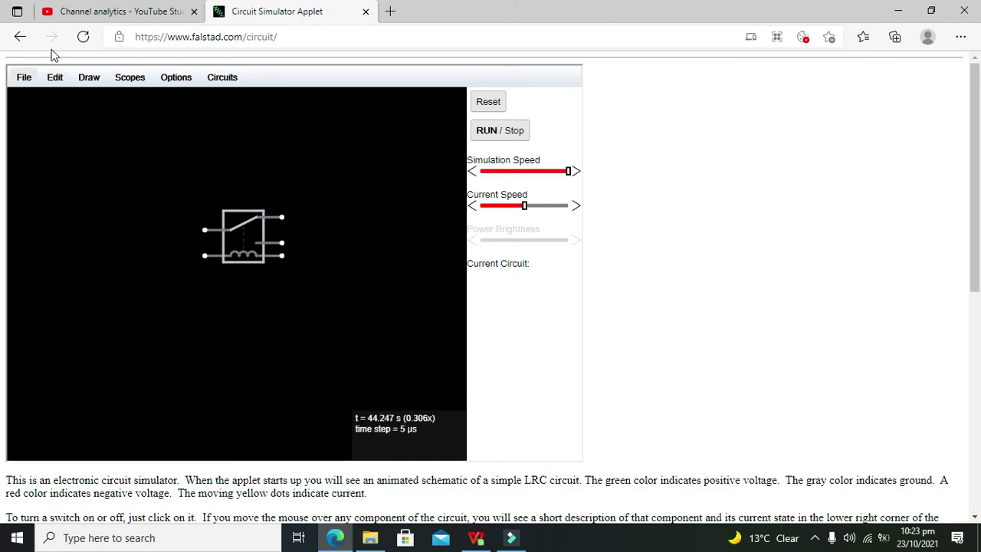
# Place a one-terminal voltage source at the left of the canvas
pyautogui.click(94, 70)
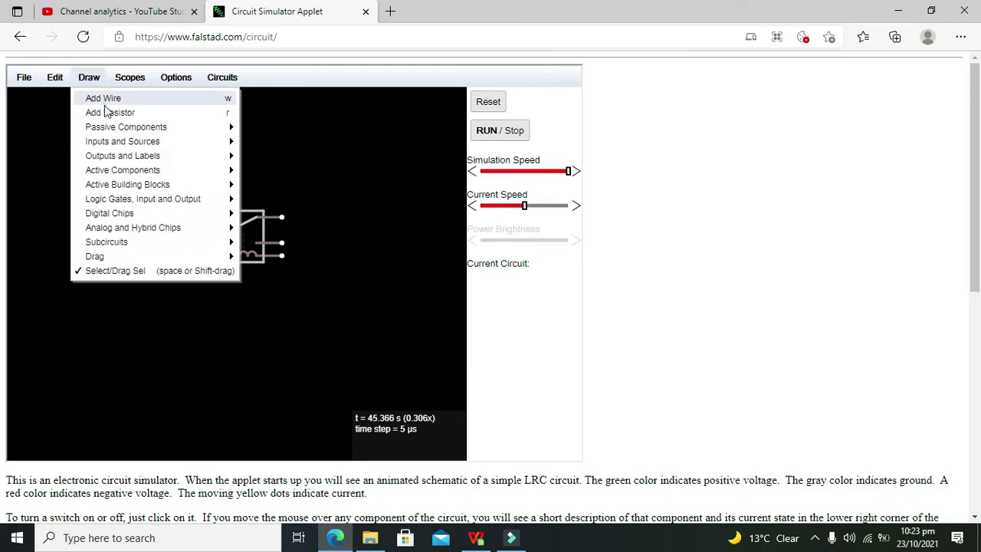
pyautogui.moveTo(127, 156)
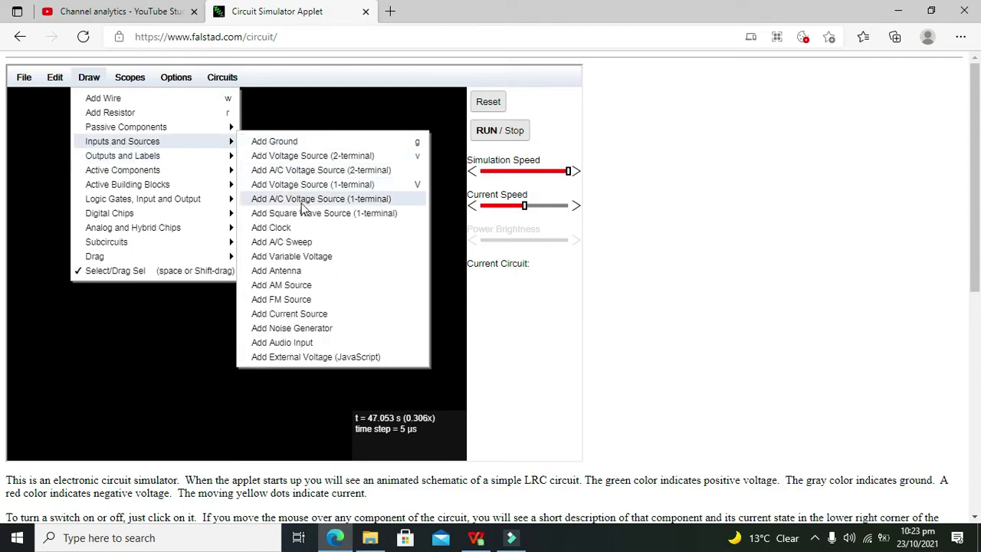
pyautogui.click(300, 202)
pyautogui.moveTo(102, 192)
pyautogui.mouseDown()
pyautogui.moveTo(102, 218)
pyautogui.moveTo(63, 204)
pyautogui.mouseUp()
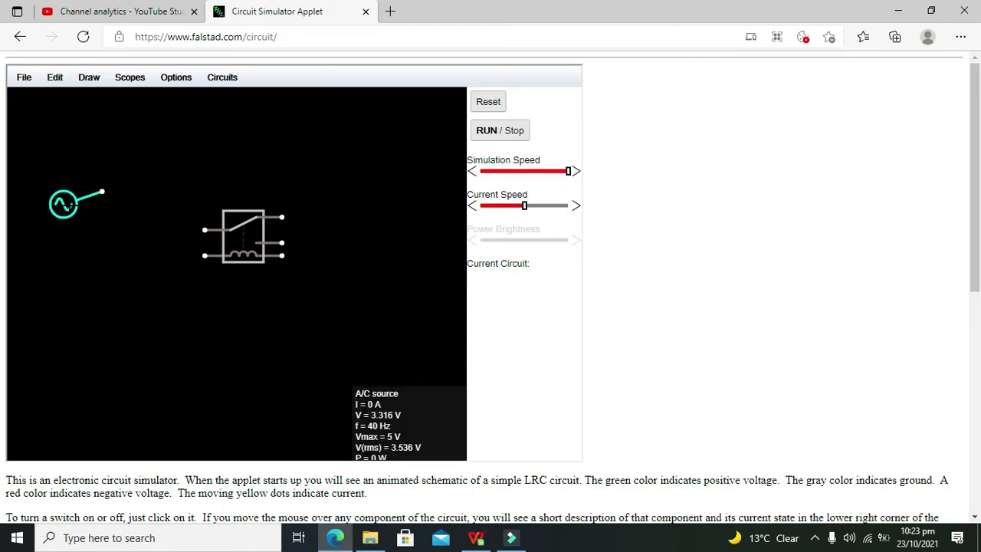
# Change the source's waveform to DC and stand it upright as the +5V supply
pyautogui.doubleClick(66, 202)
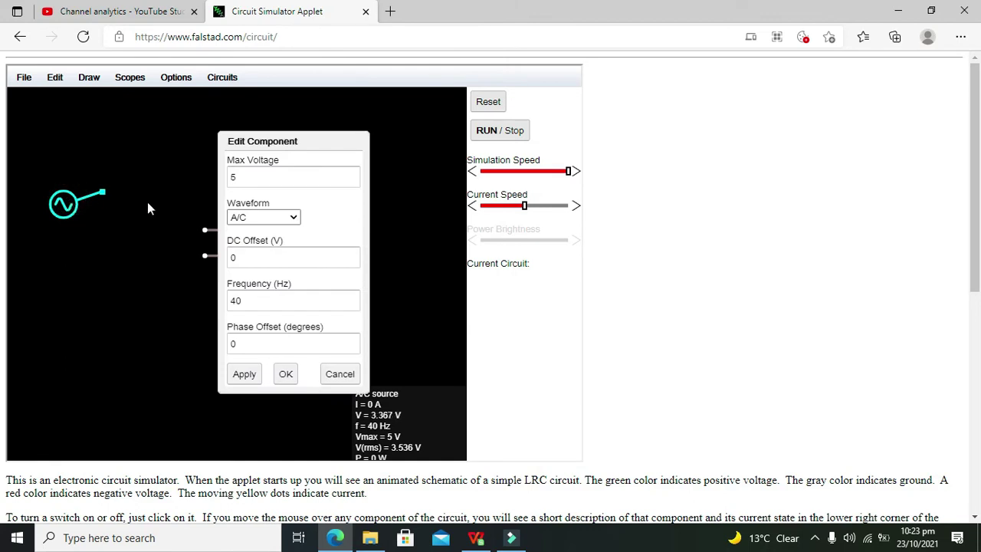
pyautogui.click(294, 216)
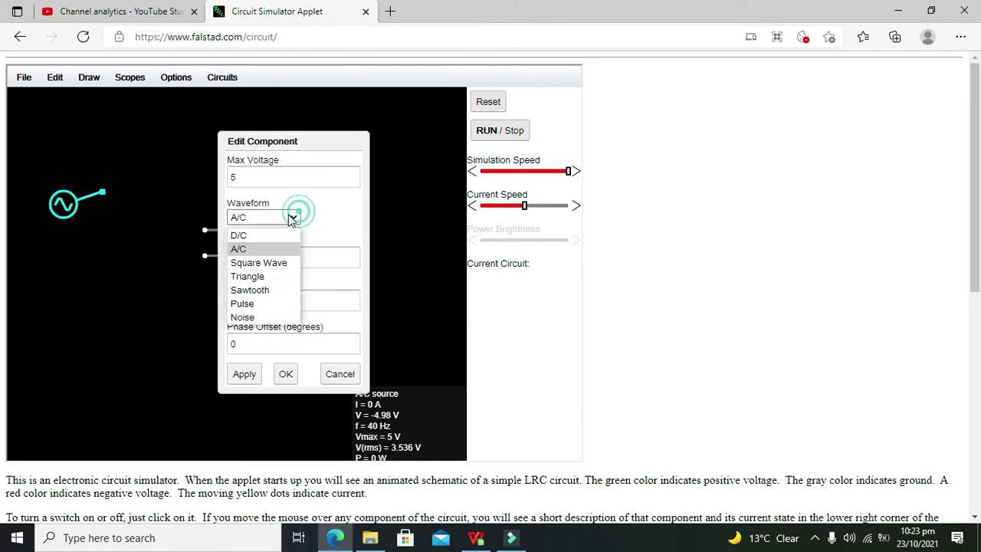
pyautogui.click(254, 233)
pyautogui.click(284, 287)
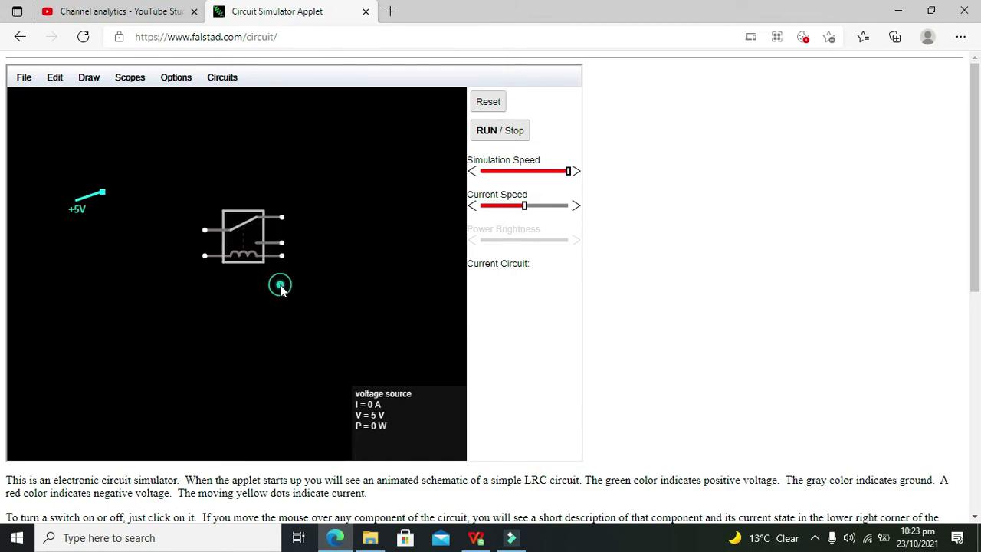
pyautogui.moveTo(102, 192); pyautogui.dragTo(63, 168)
# Place a switch above the relay beside the +5V source and adjust its right post
pyautogui.click(97, 191)
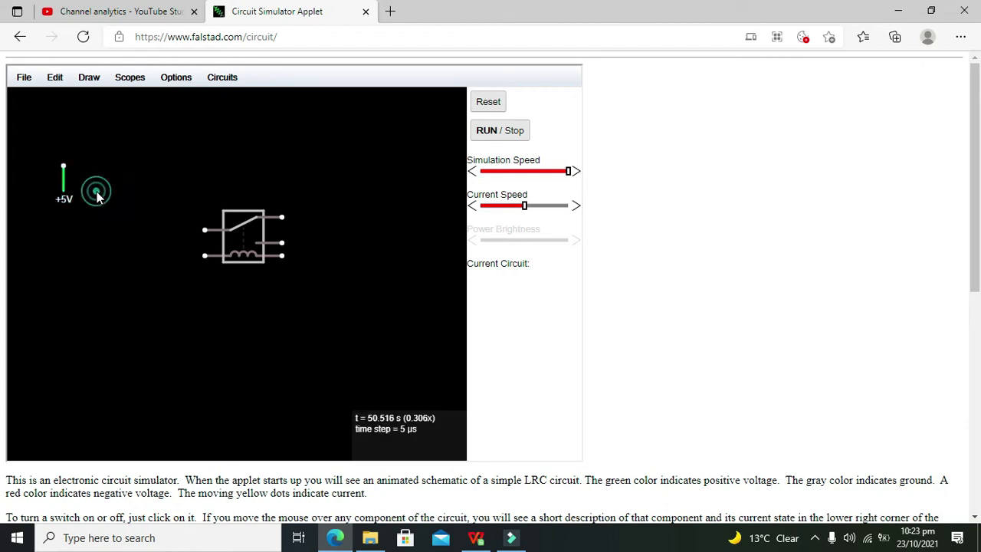
pyautogui.click(89, 79)
pyautogui.moveTo(104, 129)
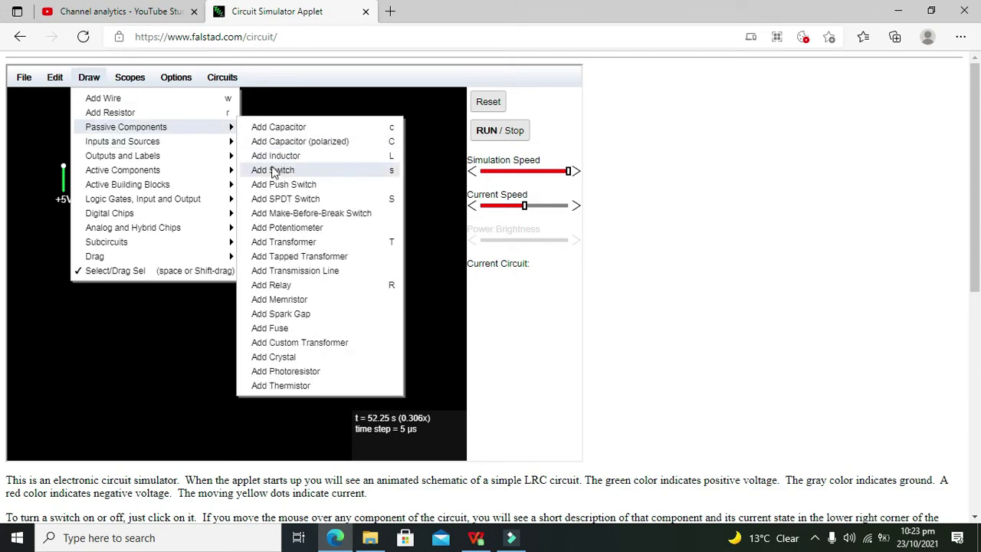
pyautogui.click(276, 184)
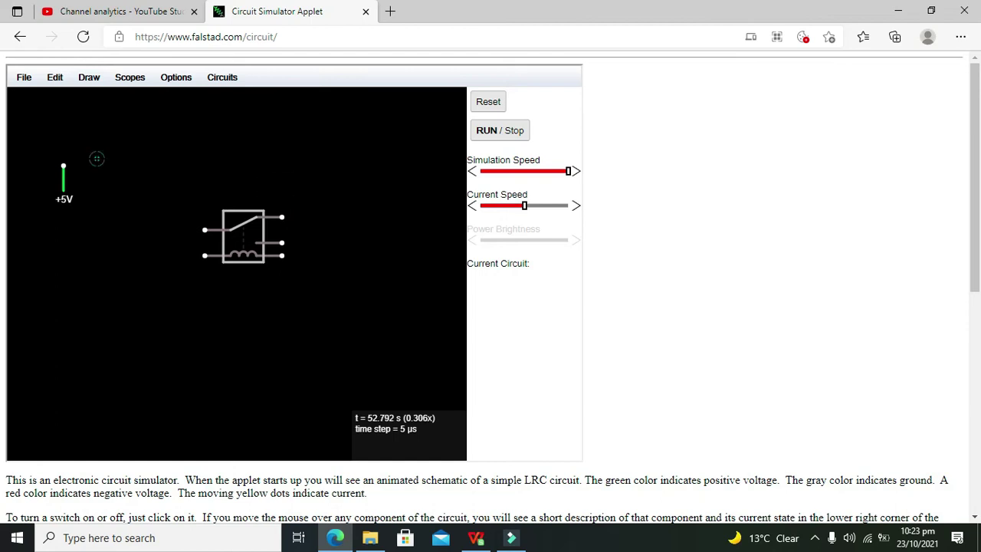
pyautogui.moveTo(96, 159); pyautogui.dragTo(127, 161)
pyautogui.click(129, 167)
pyautogui.moveTo(129, 170); pyautogui.dragTo(170, 154)
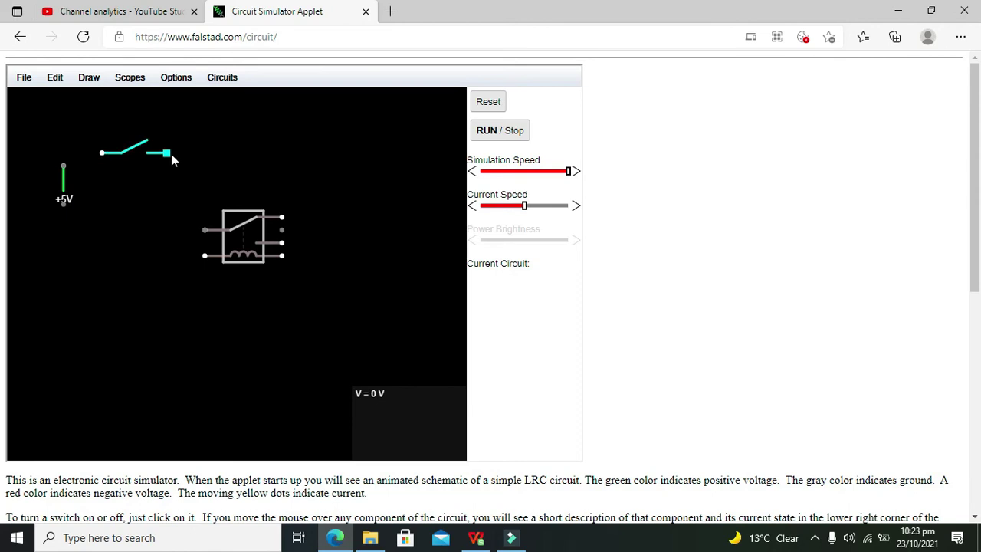
# Wire the relay coil terminal through the switch to the +5V source
pyautogui.click(91, 77)
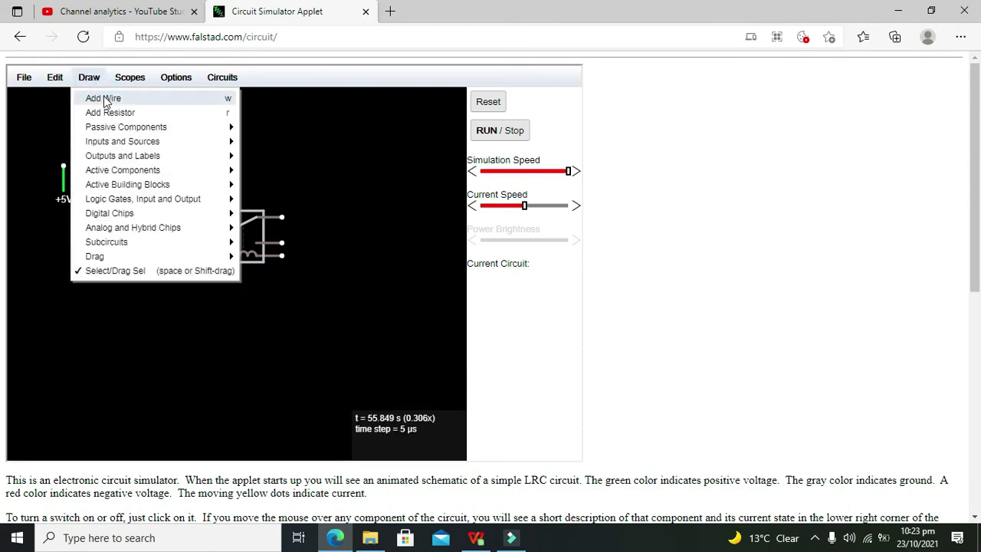
pyautogui.click(102, 96)
pyautogui.moveTo(204, 255); pyautogui.dragTo(180, 256)
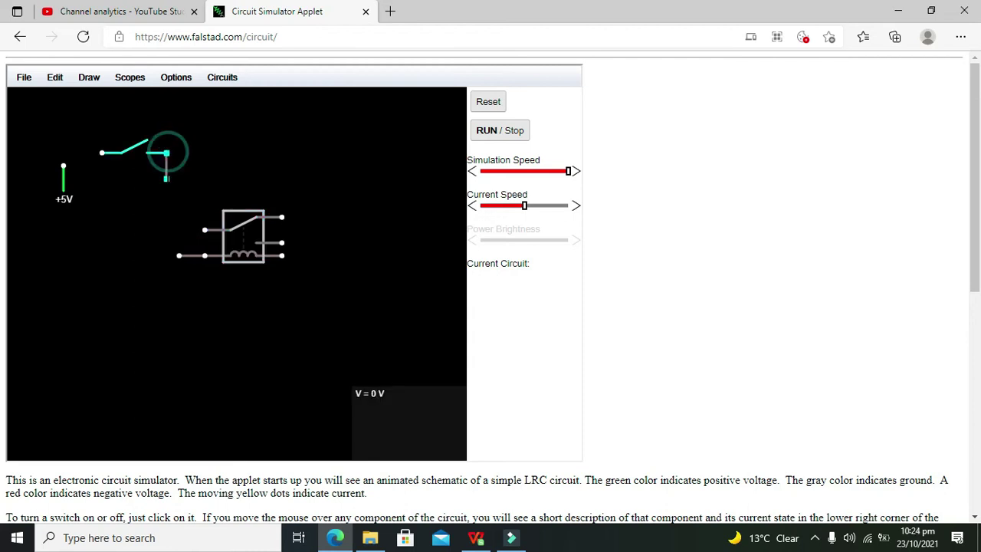
pyautogui.moveTo(167, 153); pyautogui.dragTo(168, 256)
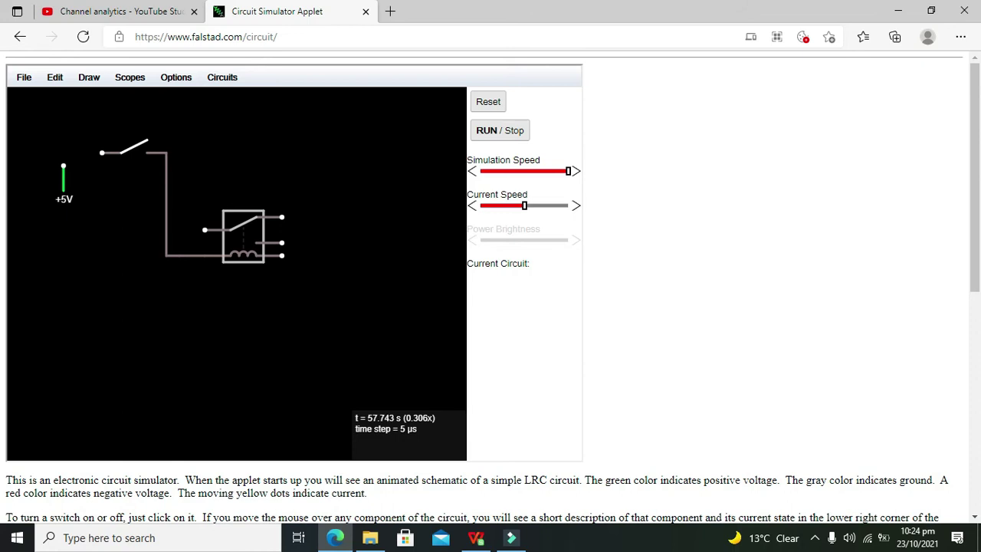
pyautogui.moveTo(101, 153); pyautogui.dragTo(65, 153)
pyautogui.moveTo(64, 188); pyautogui.dragTo(75, 164)
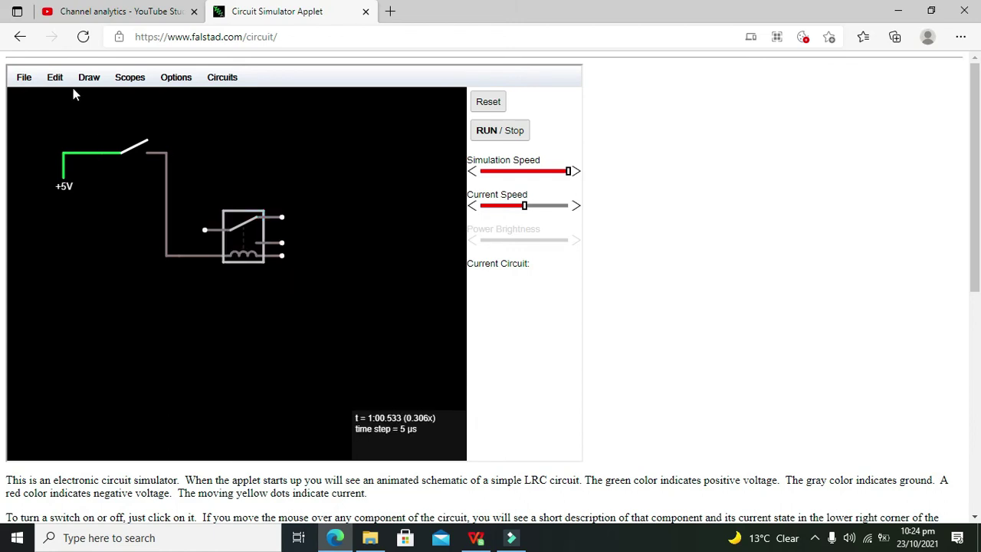
# Attach a ground to the relay's lower-right coil terminal
pyautogui.click(89, 77)
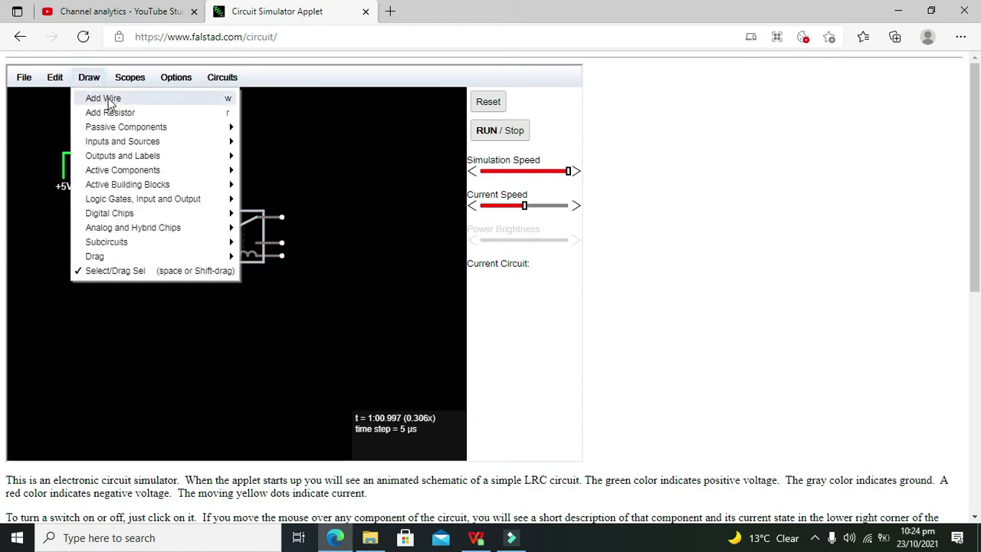
pyautogui.moveTo(146, 141)
pyautogui.click(258, 141)
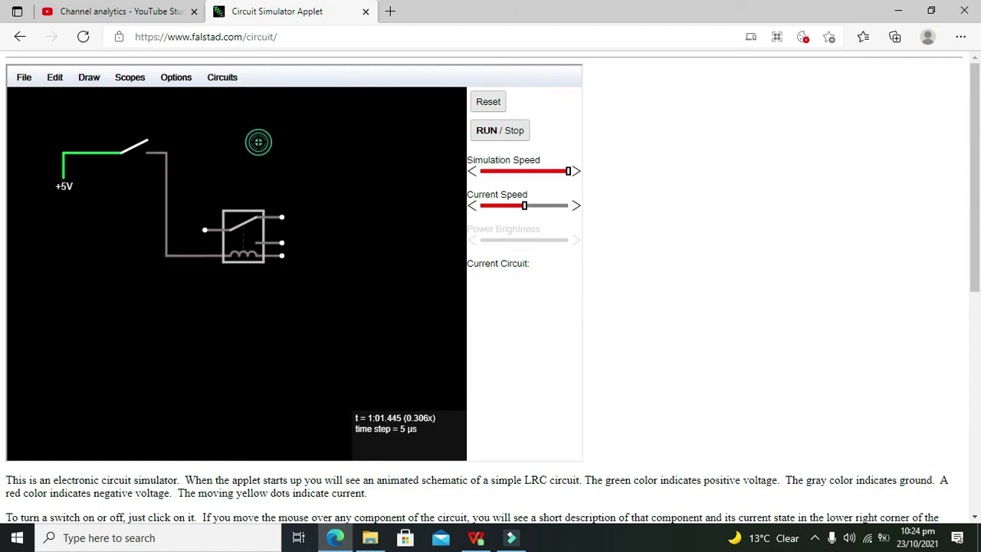
pyautogui.click(281, 298)
pyautogui.moveTo(281, 308); pyautogui.dragTo(282, 270)
pyautogui.click(335, 293)
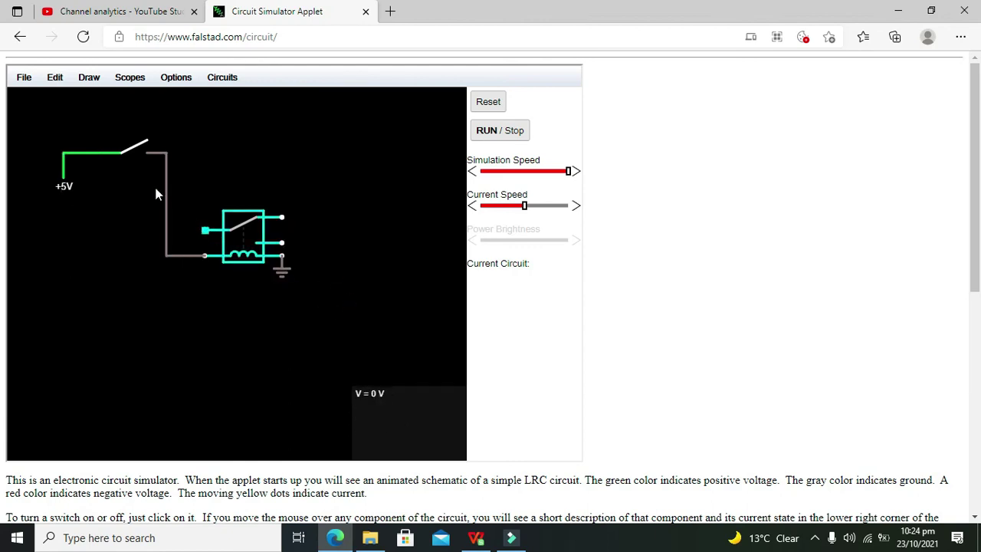
# Add a second one-terminal source at the top right and enter 3 as its voltage
pyautogui.click(64, 182)
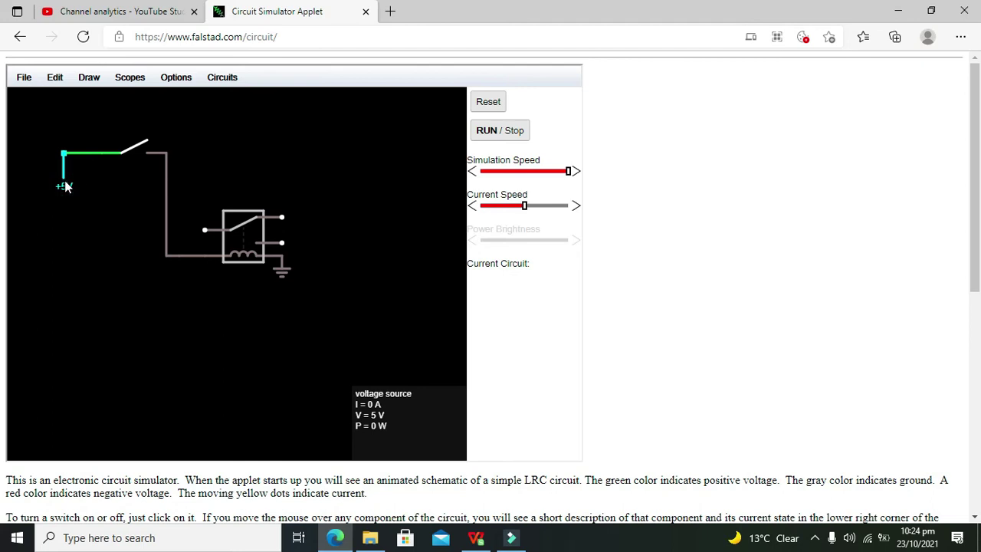
pyautogui.moveTo(65, 184); pyautogui.dragTo(360, 139)
pyautogui.doubleClick(363, 148)
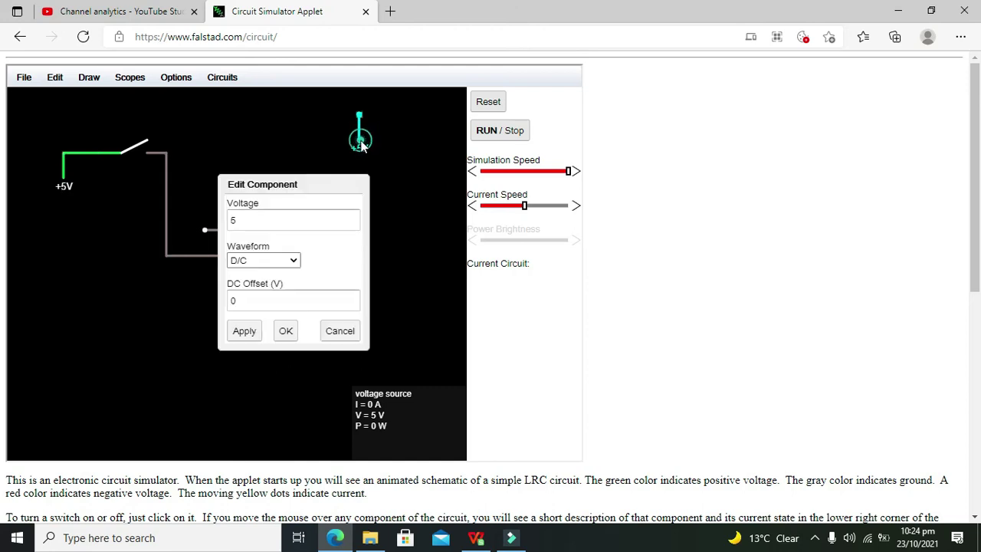
pyautogui.click(265, 221)
pyautogui.write('3')
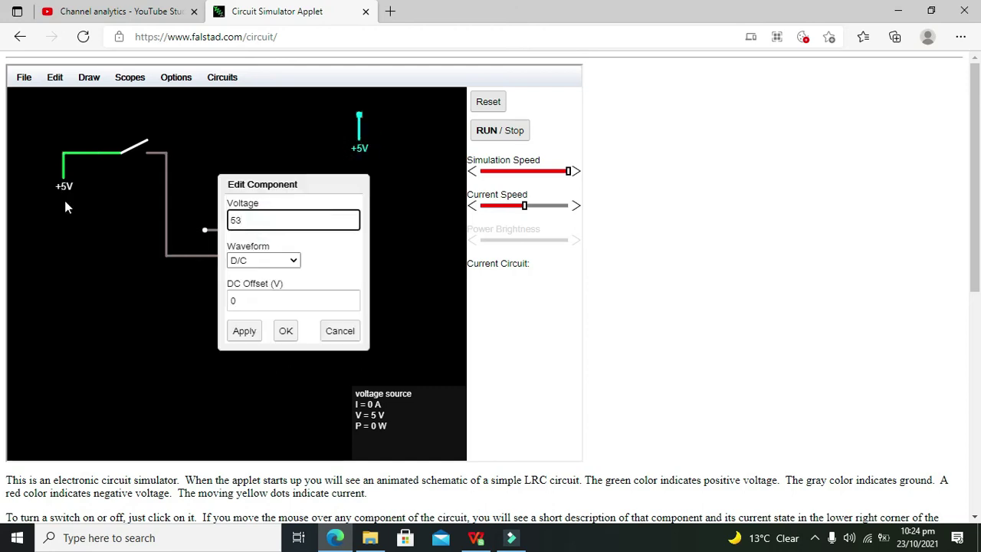
pyautogui.press('Return')
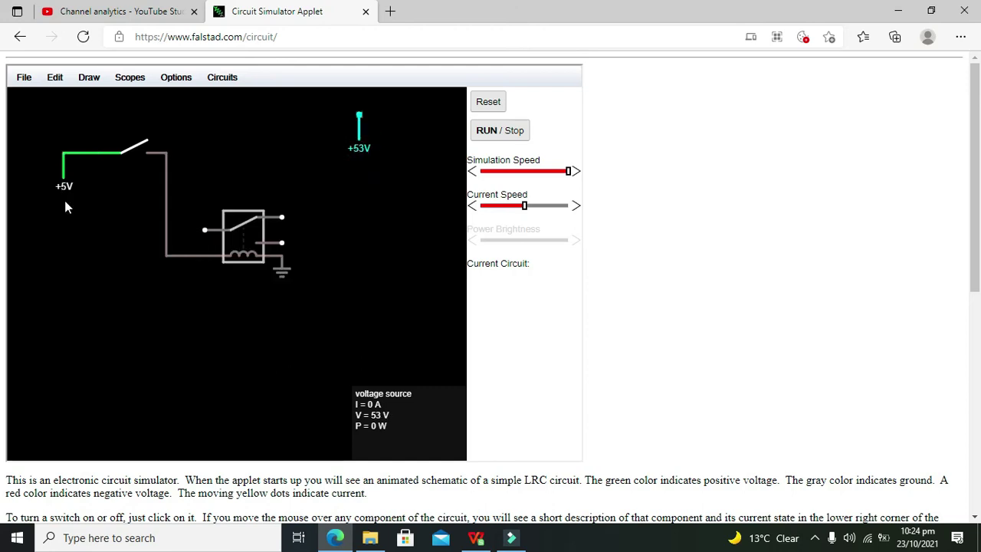
# Correct the mistyped 53 V on the new source to 3 V
pyautogui.doubleClick(363, 133)
pyautogui.click(253, 221)
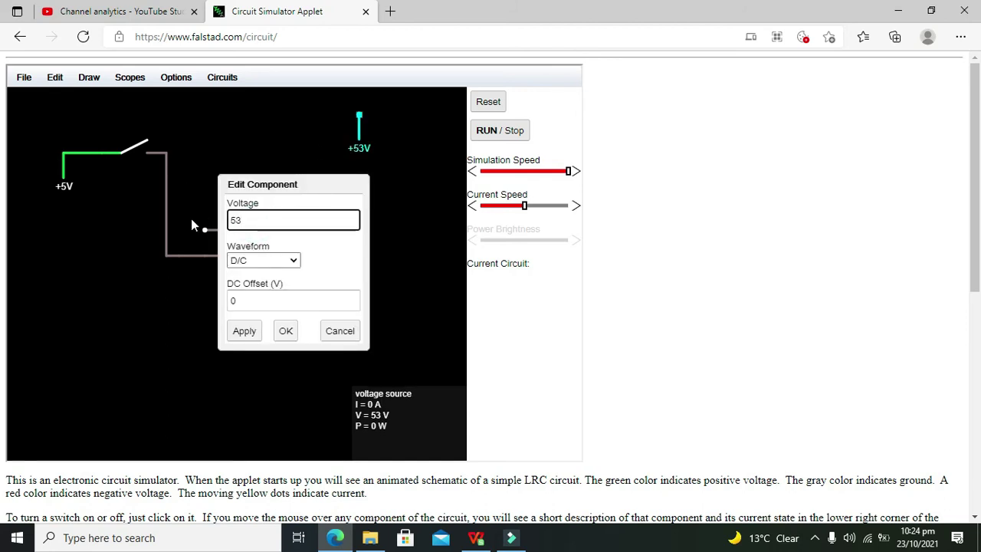
pyautogui.press('BackSpace')
pyautogui.press('BackSpace')
pyautogui.write('3')
pyautogui.press('Return')
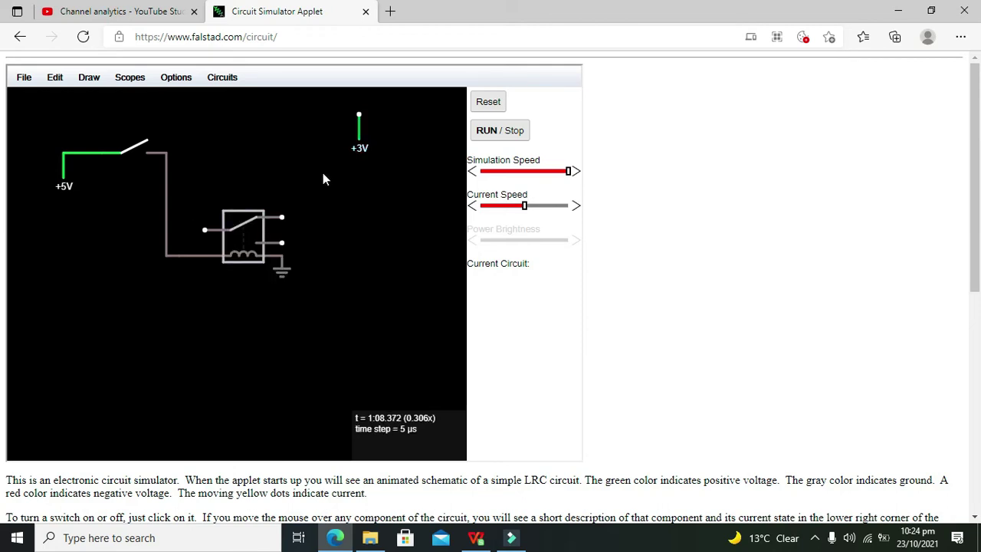
pyautogui.moveTo(368, 142)
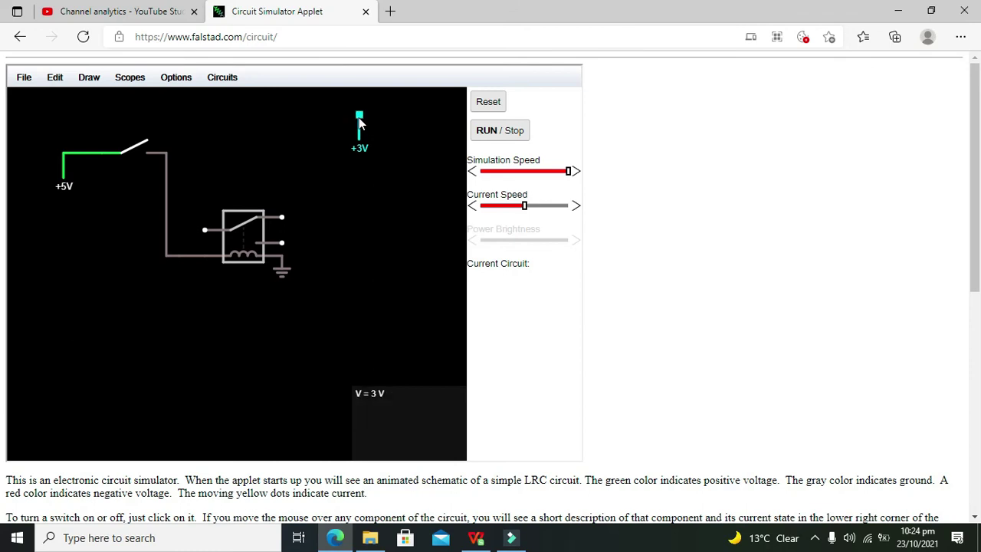
# Add an LED near the top and move it onto the relay's lower right contact
pyautogui.click(89, 78)
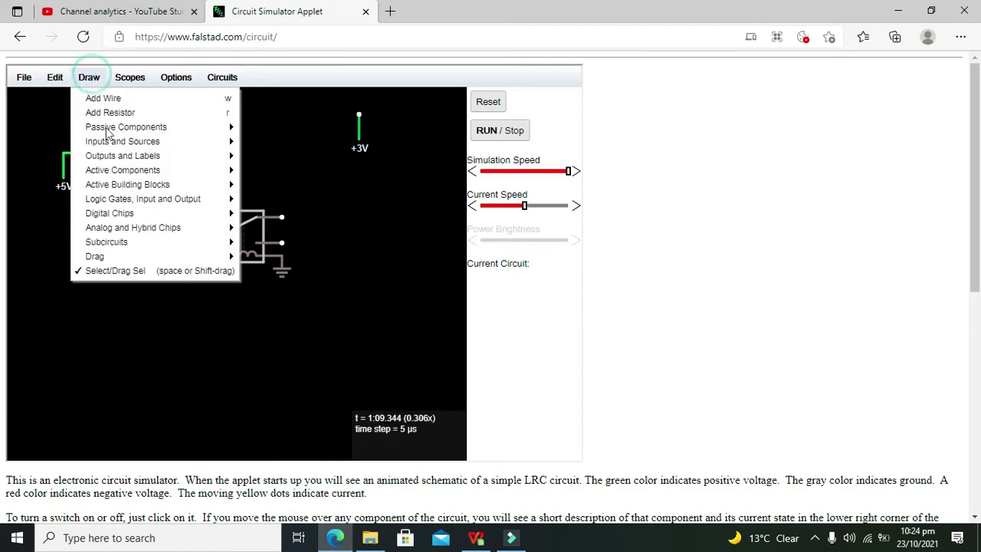
pyautogui.moveTo(132, 158)
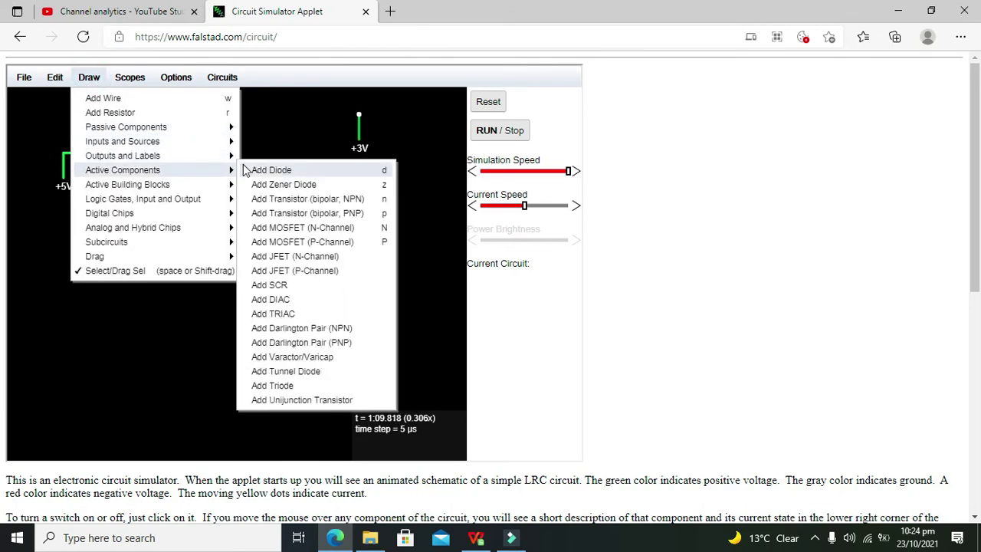
pyautogui.click(268, 169)
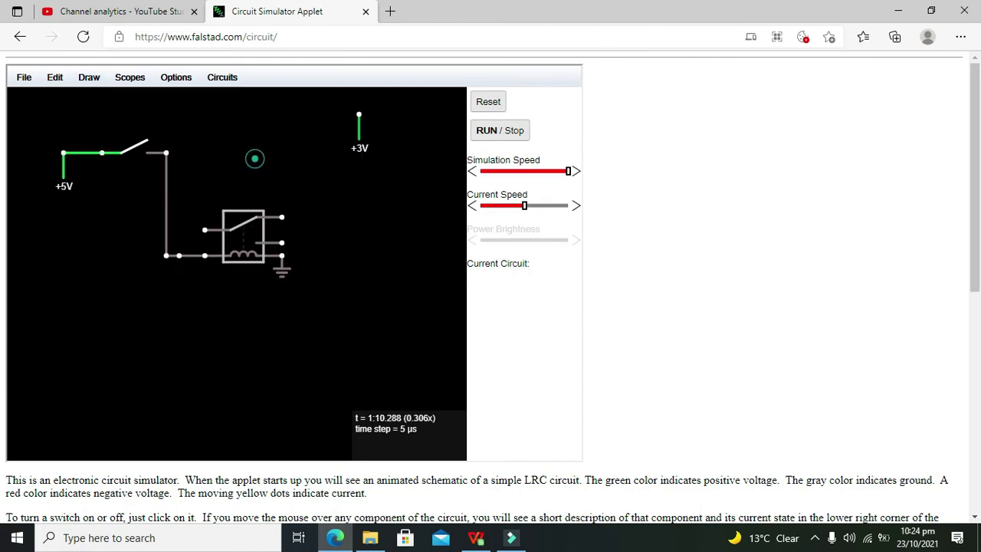
pyautogui.moveTo(256, 152); pyautogui.dragTo(295, 153)
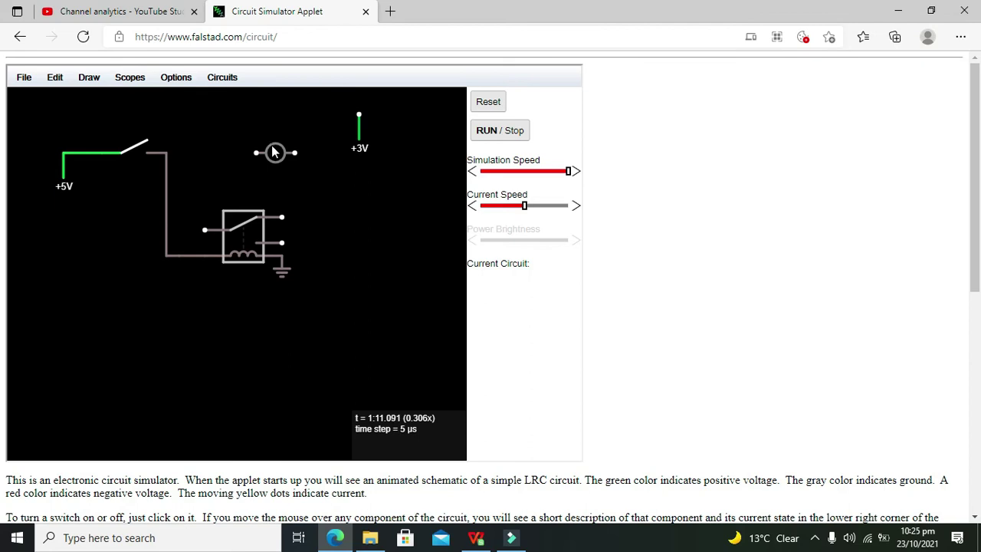
pyautogui.moveTo(285, 161); pyautogui.dragTo(200, 181)
pyautogui.click(200, 177)
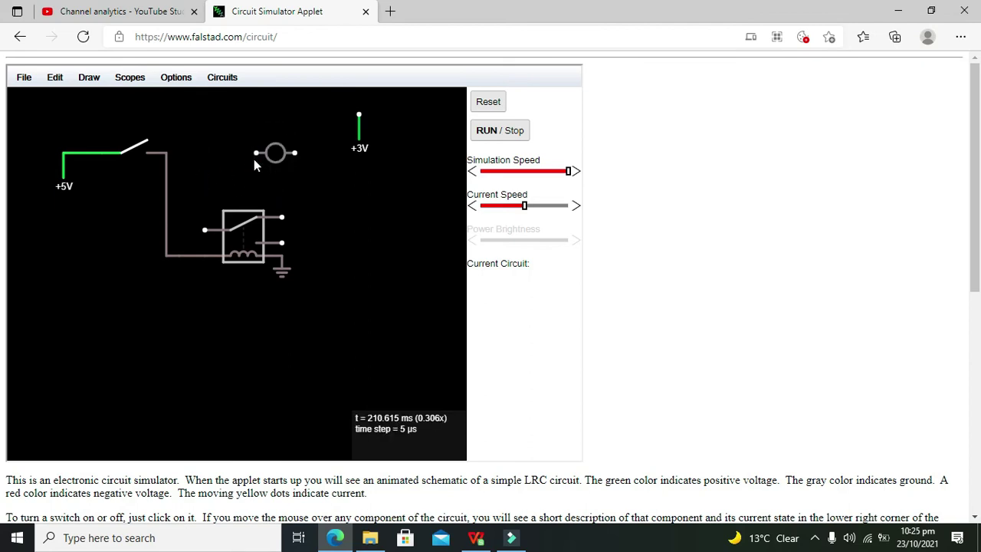
pyautogui.moveTo(277, 156); pyautogui.dragTo(266, 157)
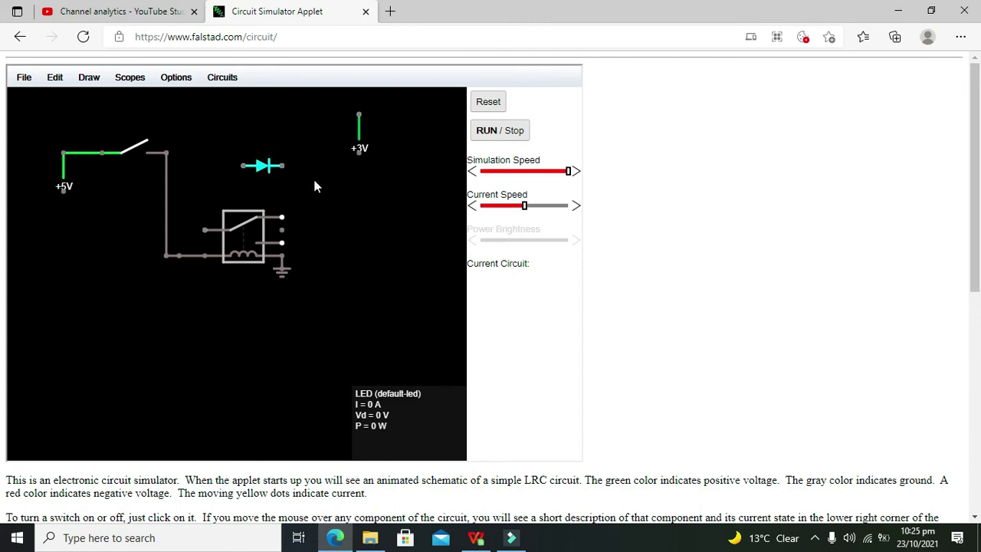
pyautogui.moveTo(314, 187); pyautogui.dragTo(286, 243)
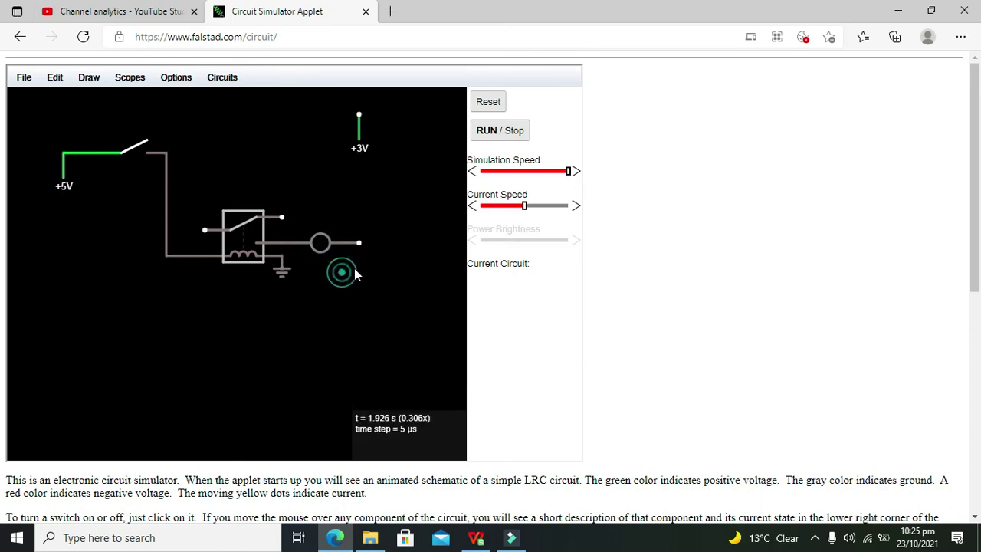
# Place a ground at the LED's free right end, then dismiss the right-click add-component list
pyautogui.click(89, 78)
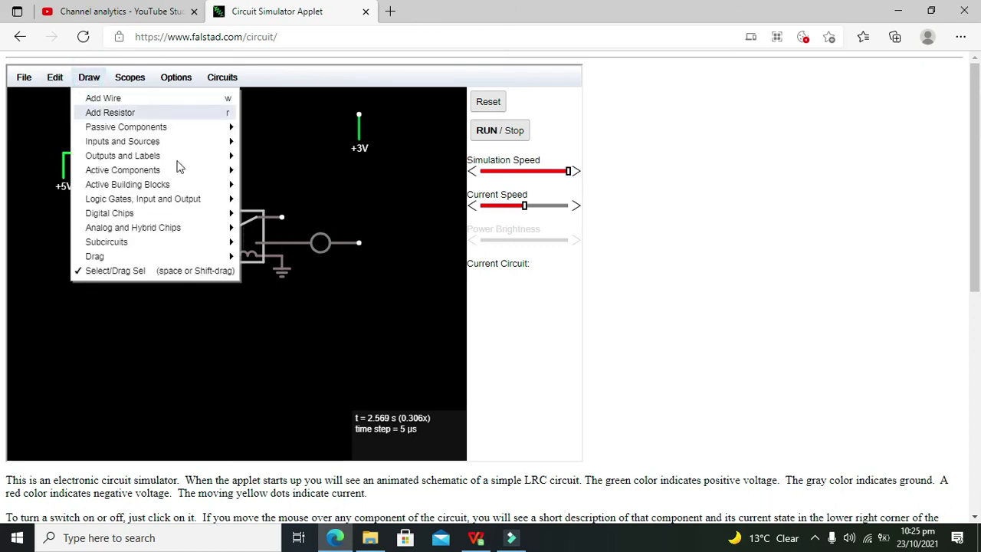
pyautogui.moveTo(171, 142)
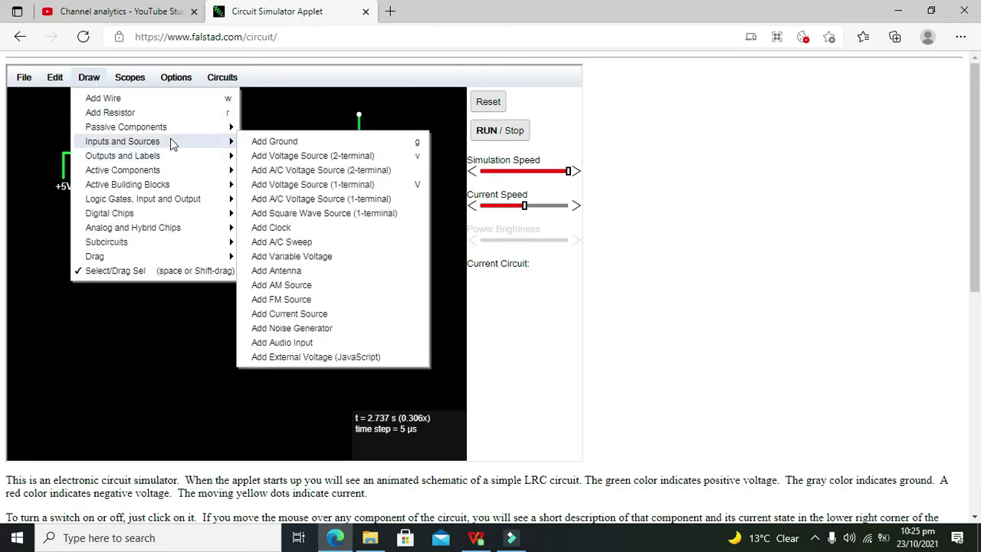
pyautogui.click(268, 141)
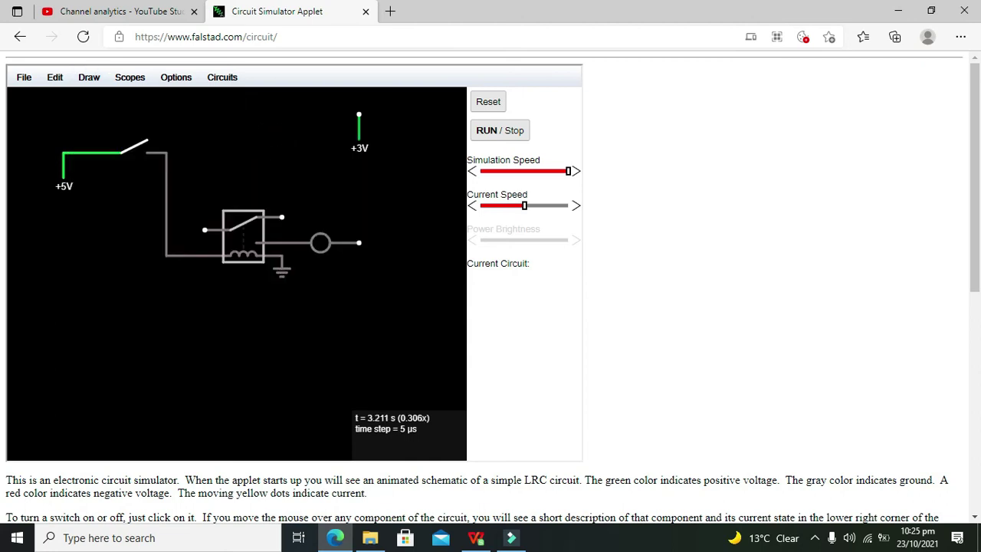
pyautogui.click(358, 243)
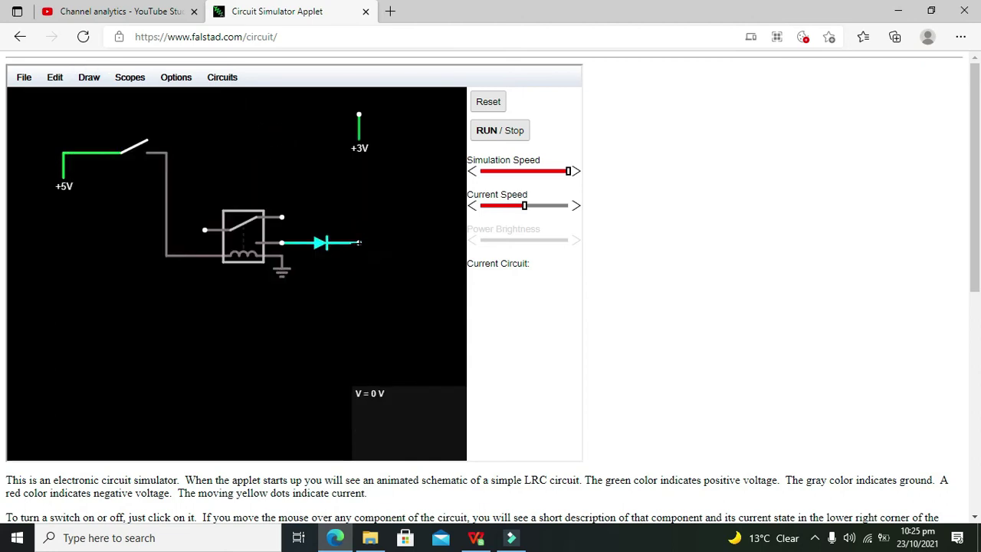
pyautogui.rightClick(180, 117)
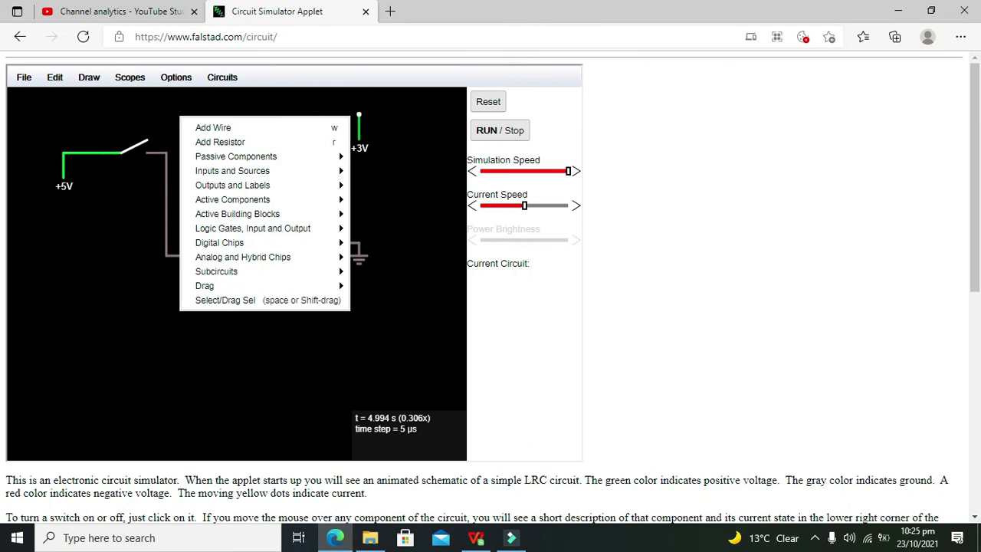
pyautogui.click(402, 202)
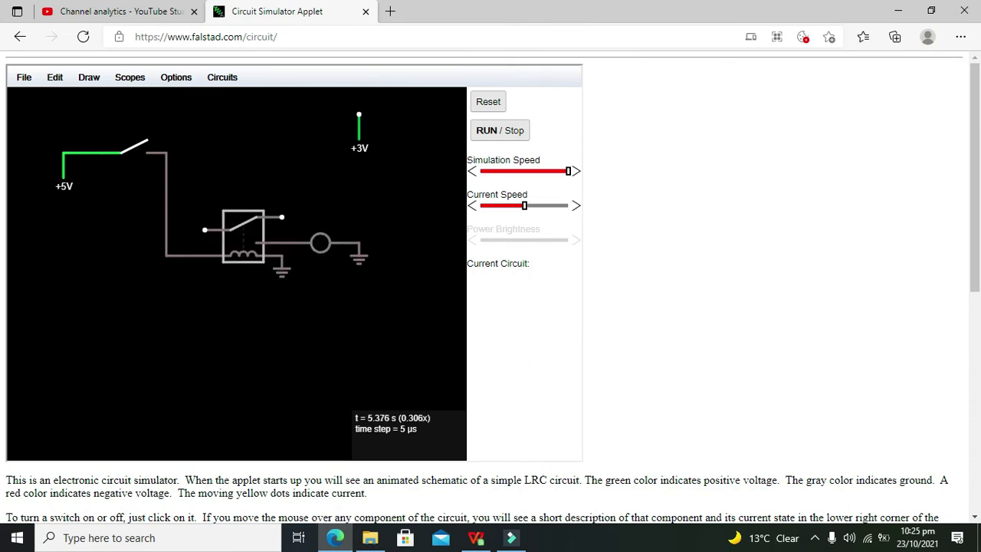
pyautogui.moveTo(361, 119)
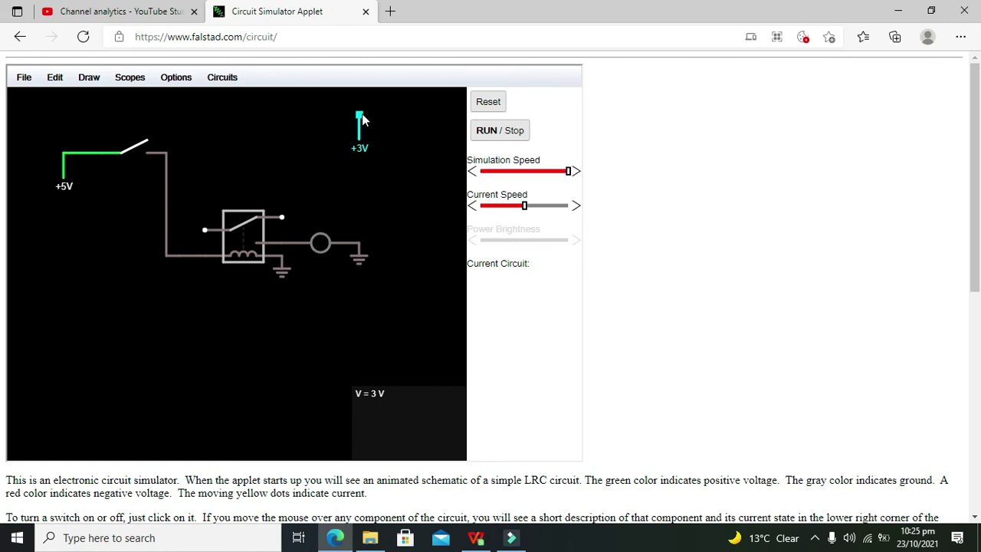
# Run a wire from the +3V source left and down to the relay's switch input
pyautogui.click(89, 76)
pyautogui.click(96, 97)
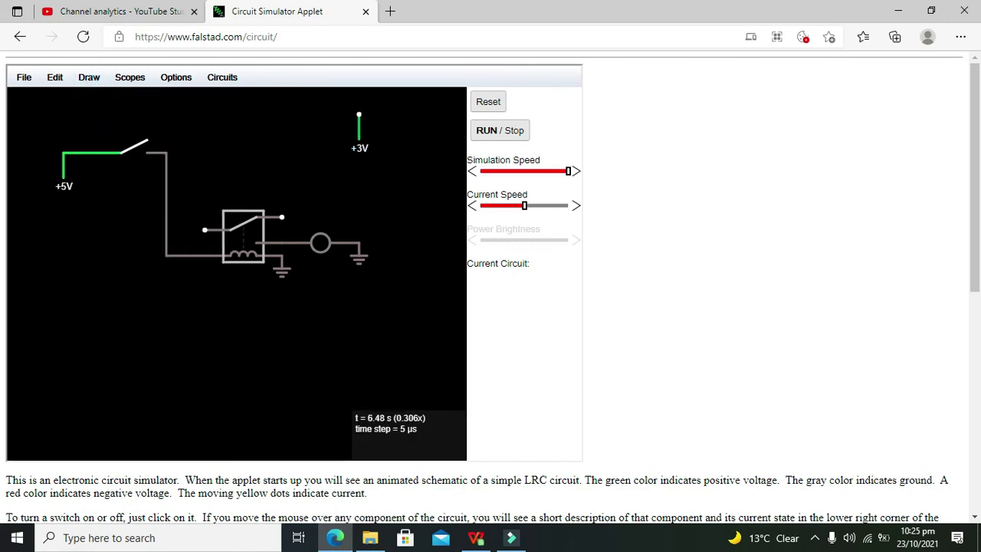
pyautogui.moveTo(359, 114); pyautogui.dragTo(192, 114)
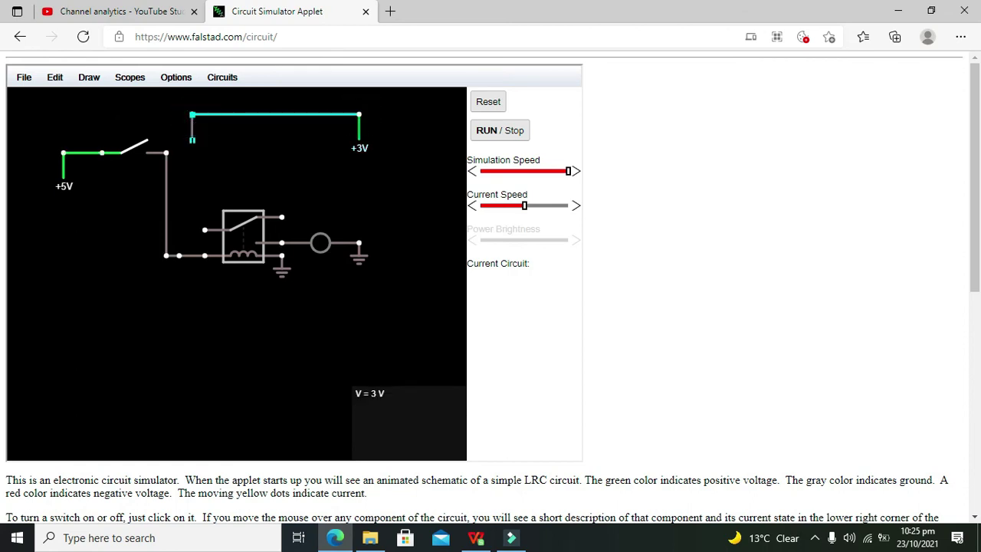
pyautogui.moveTo(193, 152); pyautogui.dragTo(192, 230)
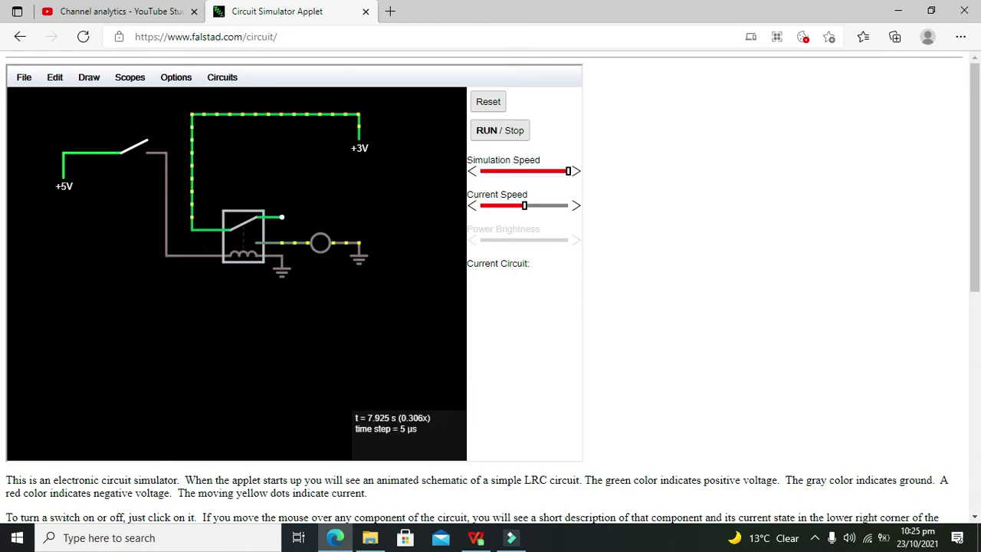
pyautogui.click(401, 146)
pyautogui.click(494, 139)
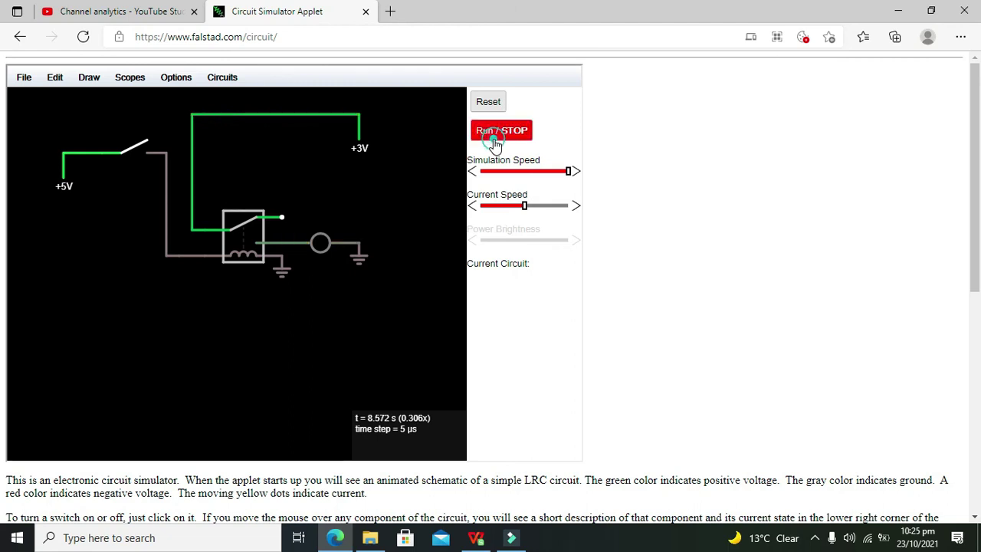
pyautogui.click(139, 154)
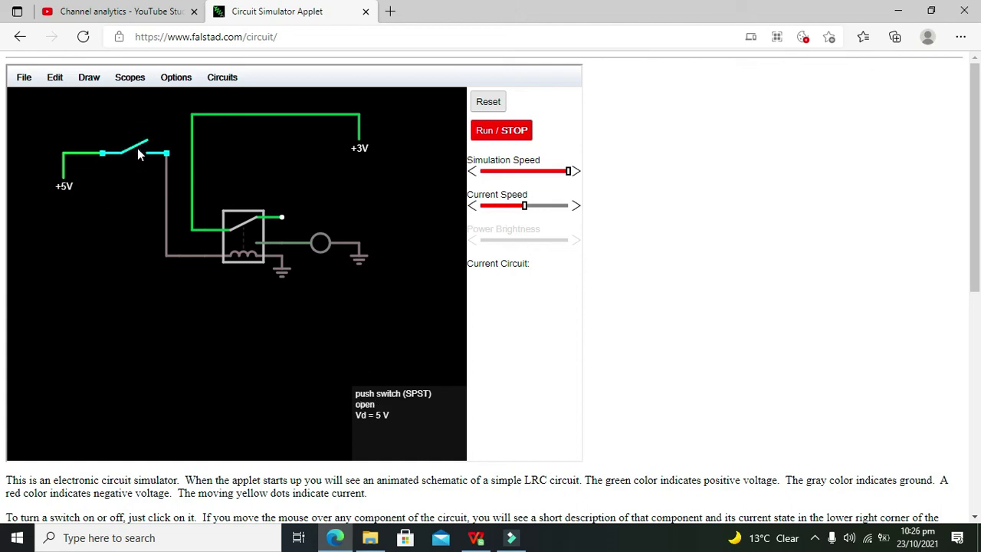
pyautogui.click(138, 151)
pyautogui.click(138, 152)
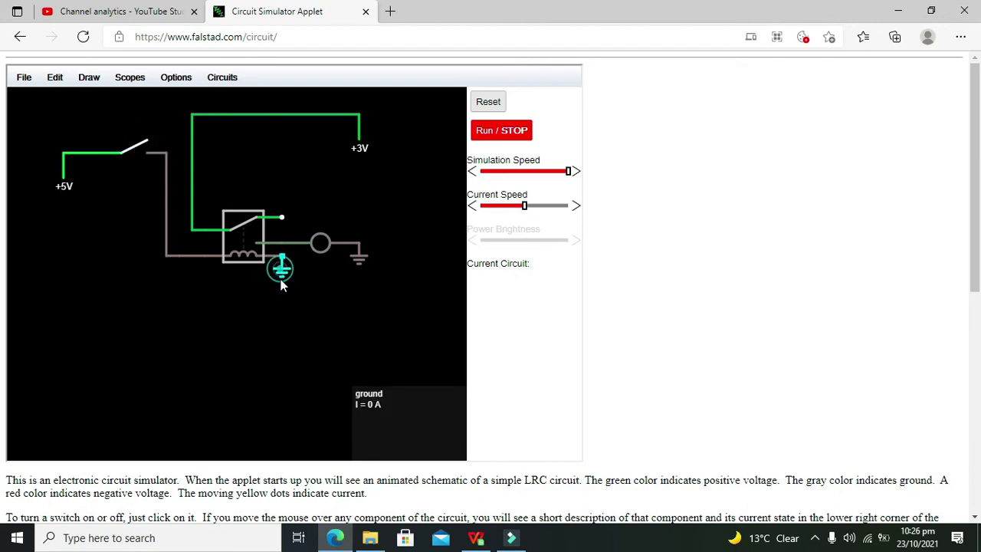
pyautogui.moveTo(280, 270); pyautogui.dragTo(280, 291)
pyautogui.moveTo(277, 303); pyautogui.dragTo(279, 271)
pyautogui.click(494, 140)
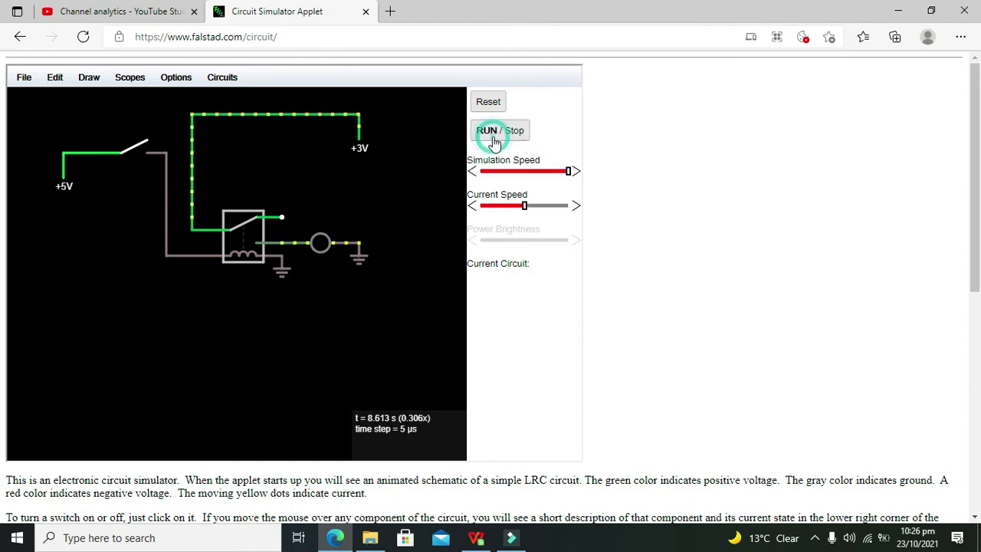
pyautogui.click(137, 151)
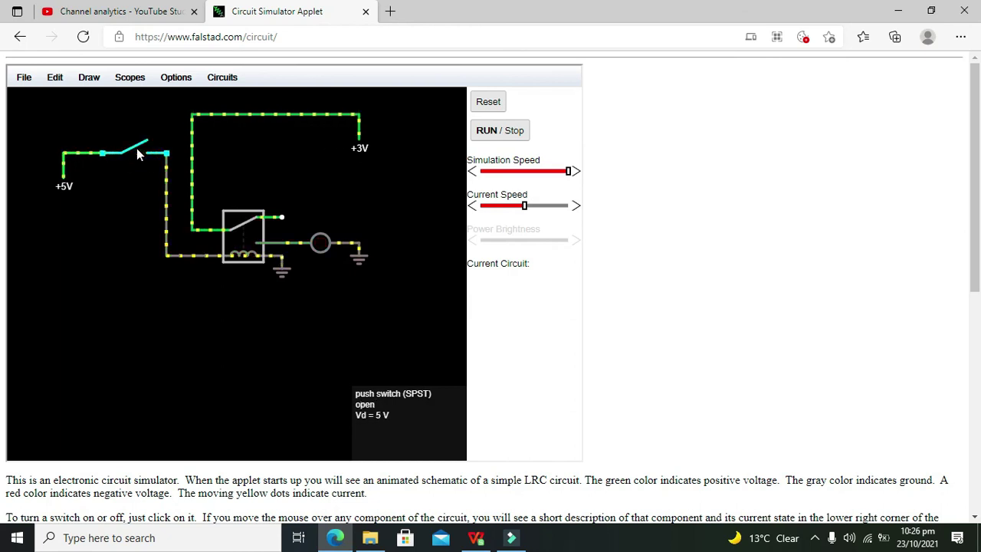
pyautogui.click(138, 151)
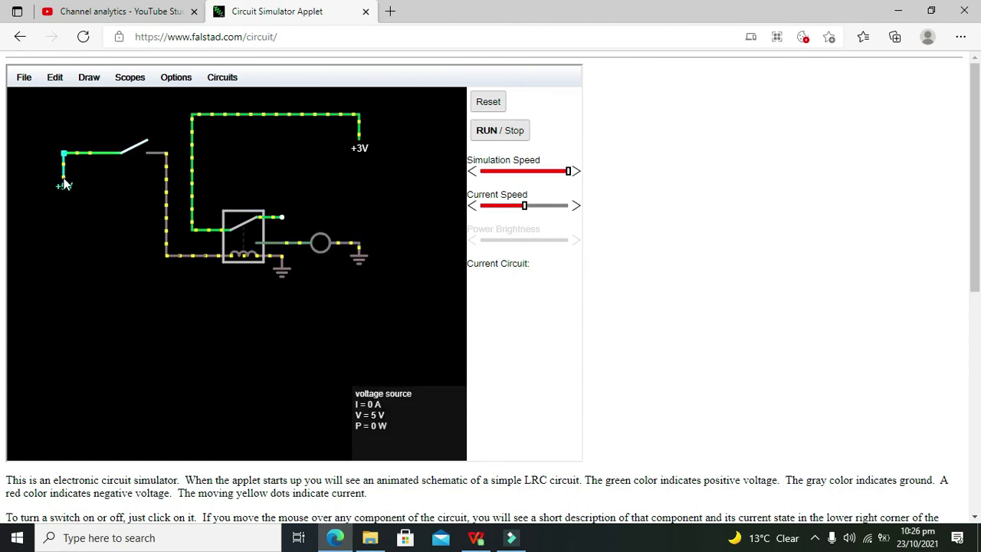
# Reattach the +5V wire to the push switch's left terminal and hold the switch to light the LED
pyautogui.moveTo(142, 151); pyautogui.dragTo(142, 154)
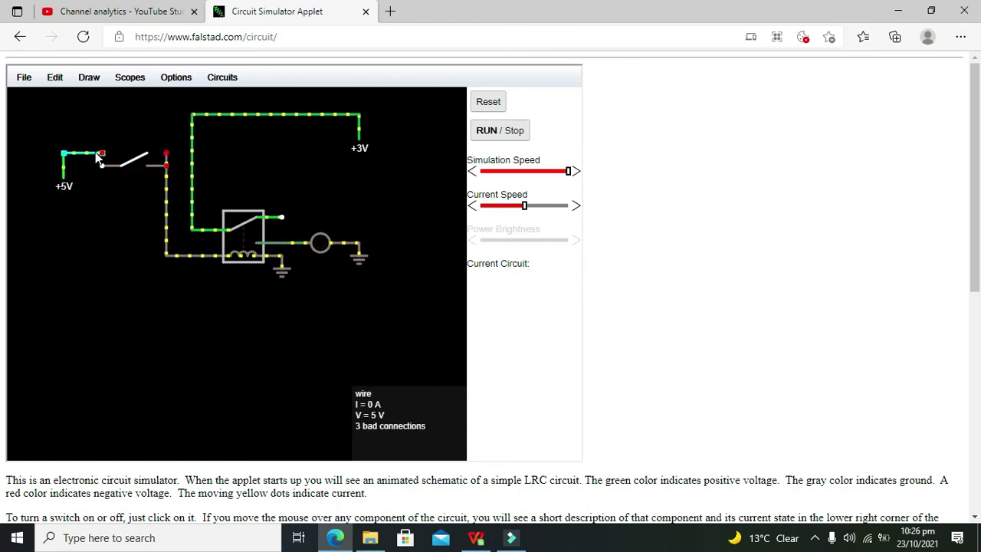
pyautogui.moveTo(101, 154); pyautogui.dragTo(166, 165)
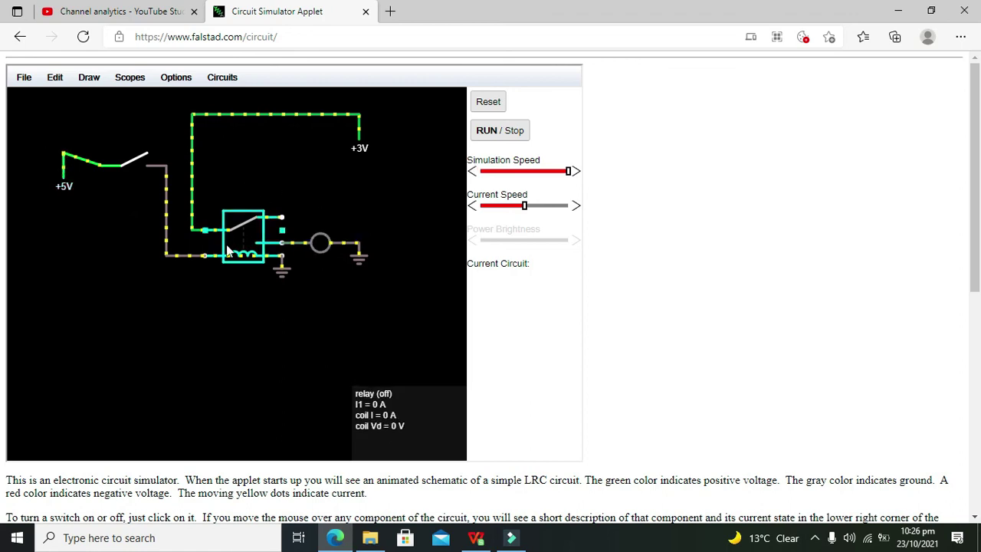
pyautogui.moveTo(138, 158); pyautogui.dragTo(138, 161)
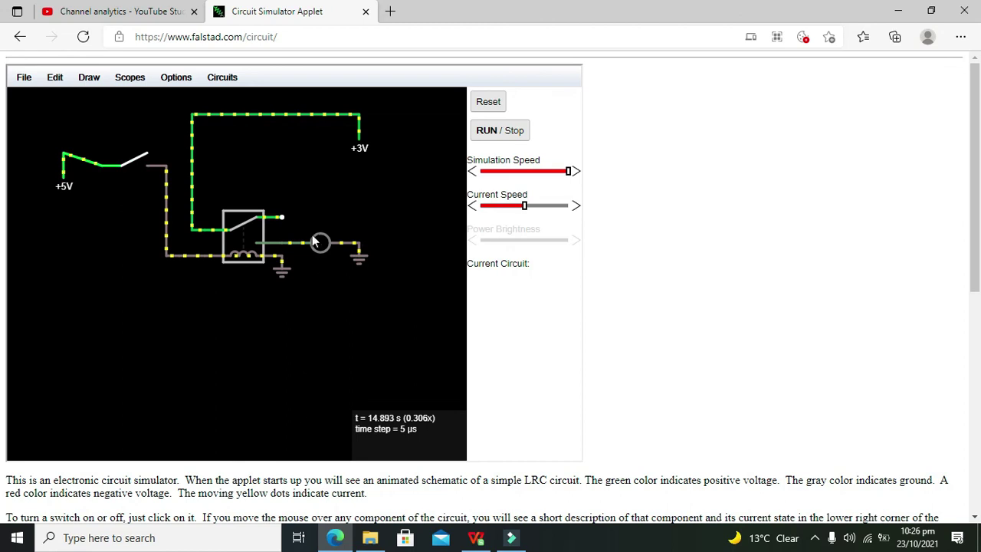